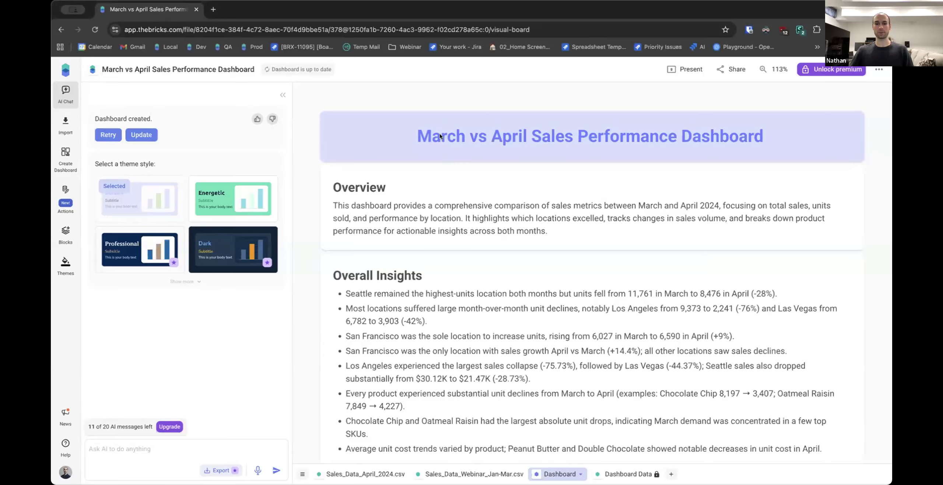
Step: Review the March vs April dashboard's overall insights, key metric cards and the Seattle and Los Angeles bars in Top Performing Locations by Units Sold
{"action": "scroll", "coordinate": [642, 158], "scroll_direction": "down", "scroll_amount": 6}
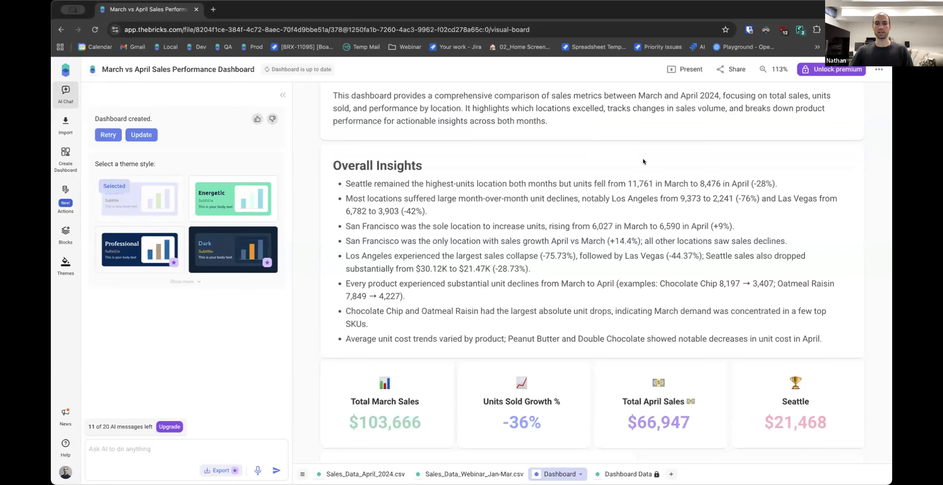
{"action": "scroll", "coordinate": [643, 158], "scroll_direction": "down", "scroll_amount": 2}
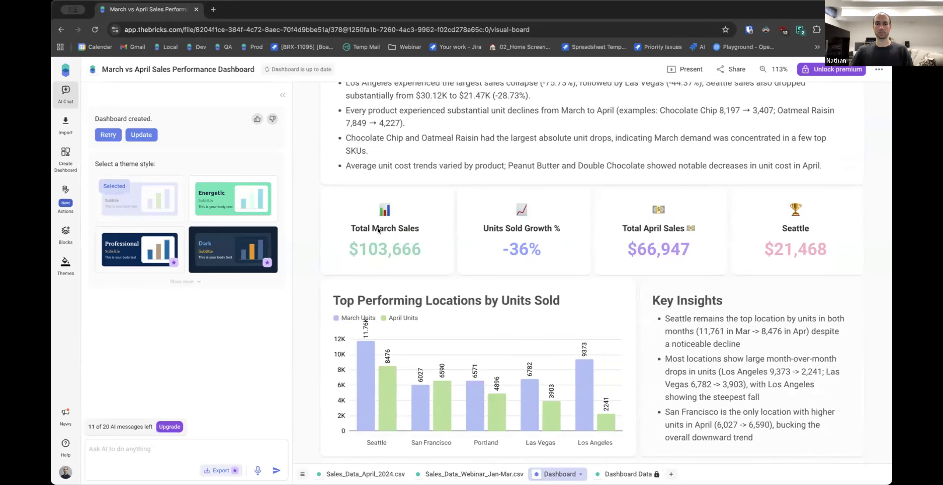
{"action": "scroll", "coordinate": [663, 230], "scroll_direction": "down", "scroll_amount": 4}
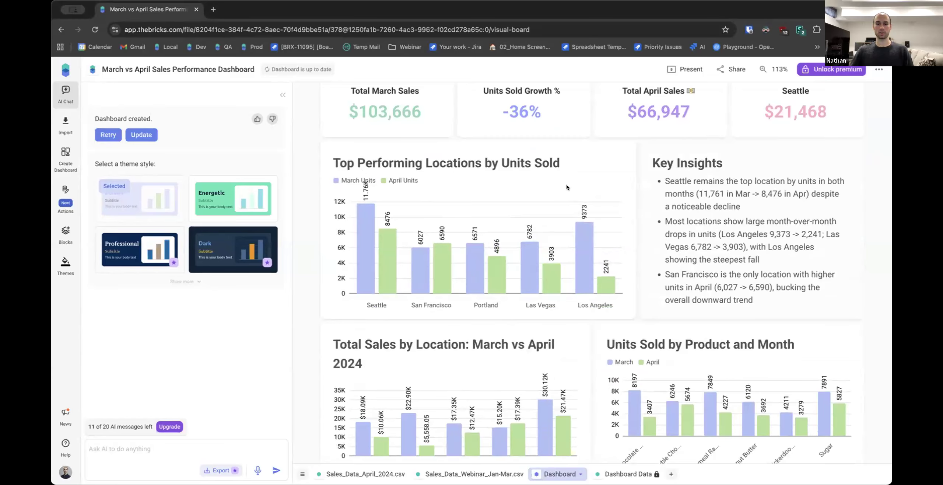
{"action": "scroll", "coordinate": [567, 187], "scroll_direction": "down", "scroll_amount": 1}
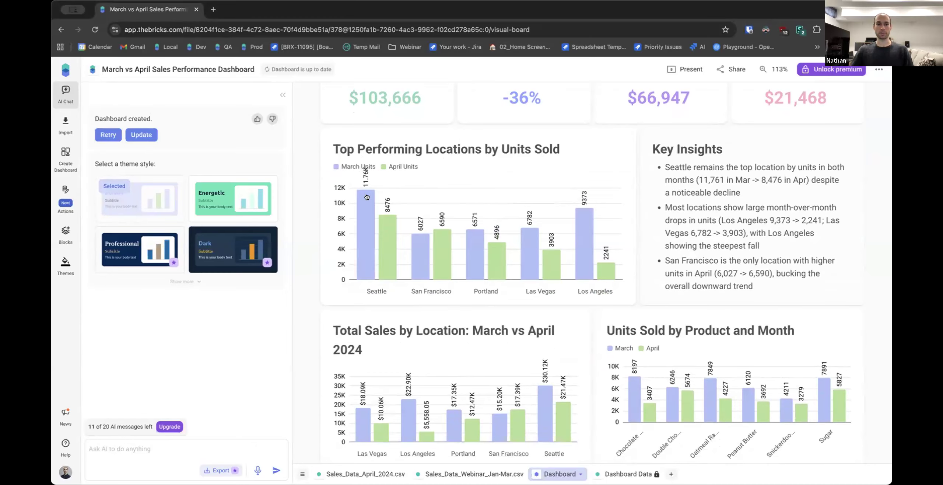
{"action": "mouse_move", "coordinate": [359, 247]}
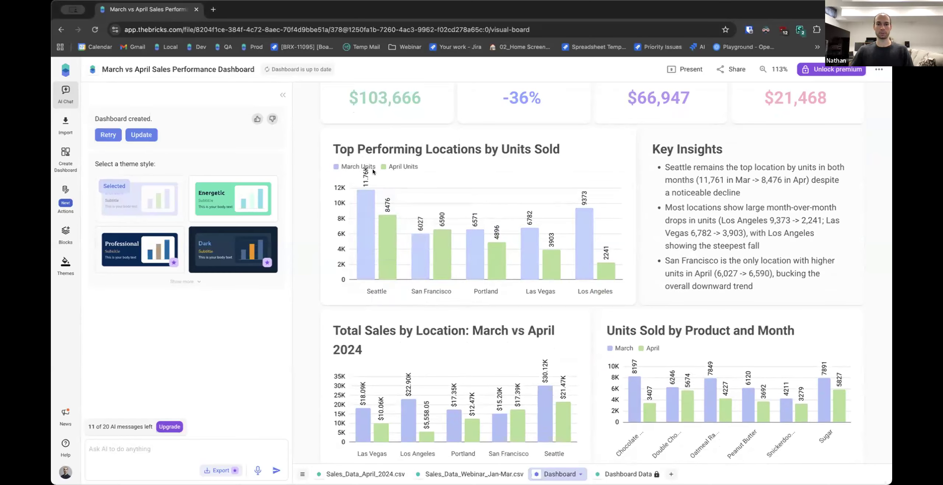
{"action": "mouse_move", "coordinate": [608, 267]}
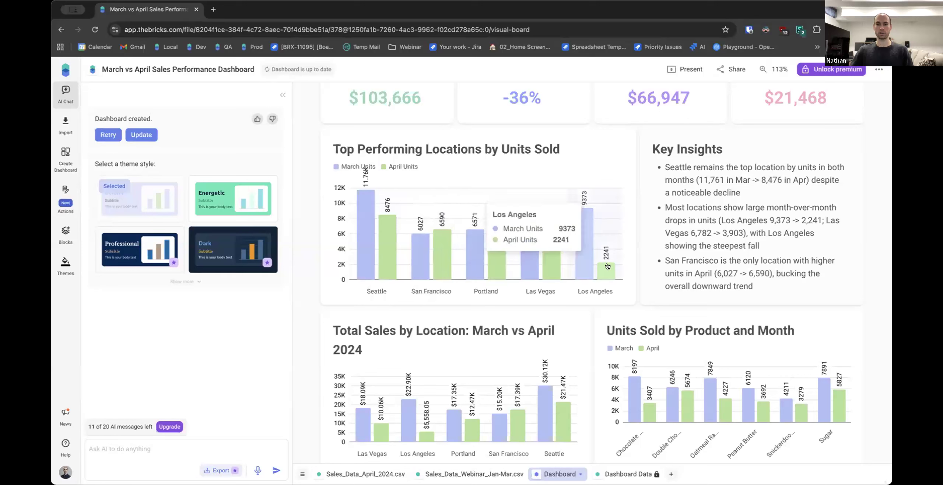
Step: Examine the dashboard's sales-by-location and product charts, the Daily Sales Trend, and the location and product summary tables
{"action": "scroll", "coordinate": [511, 261], "scroll_direction": "down", "scroll_amount": 3}
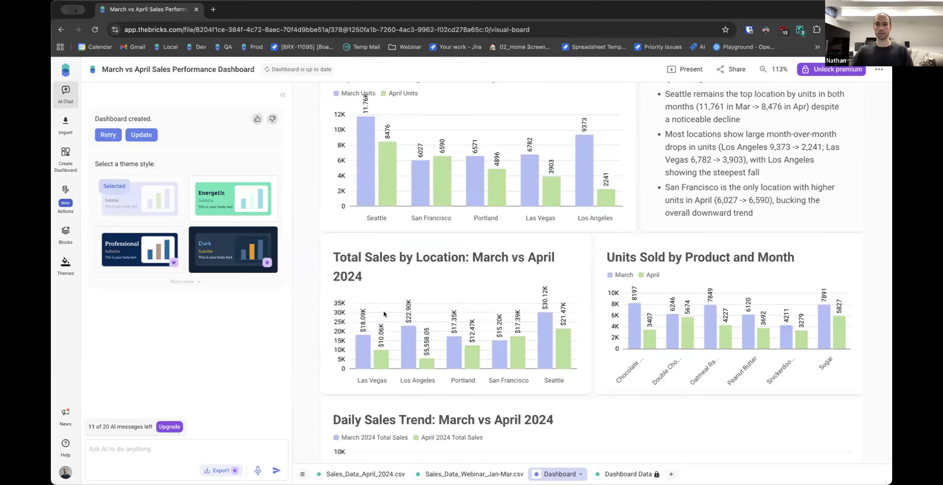
{"action": "scroll", "coordinate": [512, 262], "scroll_direction": "down", "scroll_amount": 1}
{"action": "scroll", "coordinate": [461, 287], "scroll_direction": "down", "scroll_amount": 4}
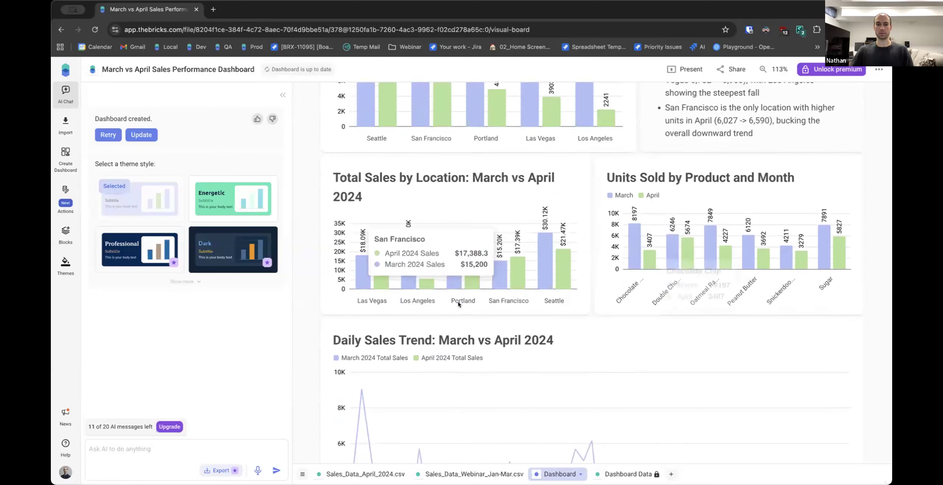
{"action": "scroll", "coordinate": [458, 304], "scroll_direction": "down", "scroll_amount": 2}
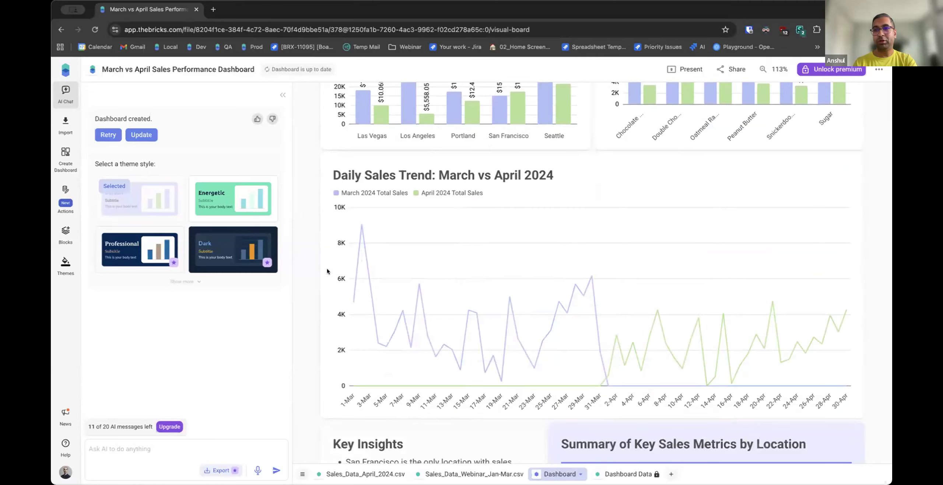
{"action": "scroll", "coordinate": [317, 278], "scroll_direction": "down", "scroll_amount": 1}
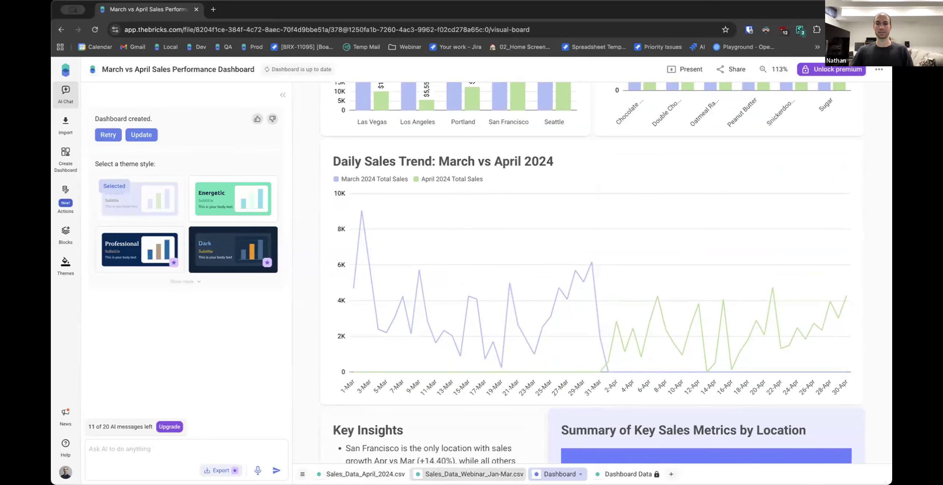
{"action": "scroll", "coordinate": [298, 260], "scroll_direction": "down", "scroll_amount": 2}
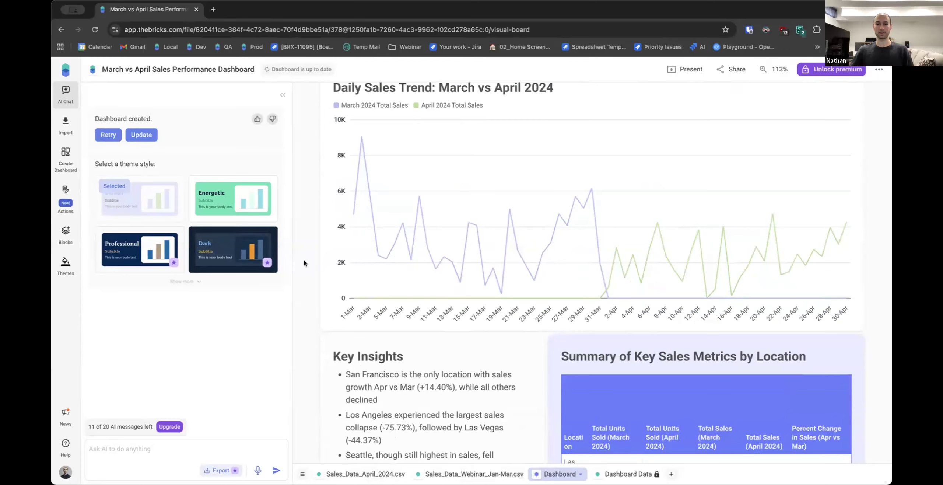
{"action": "scroll", "coordinate": [304, 263], "scroll_direction": "down", "scroll_amount": 5}
{"action": "scroll", "coordinate": [305, 262], "scroll_direction": "down", "scroll_amount": 4}
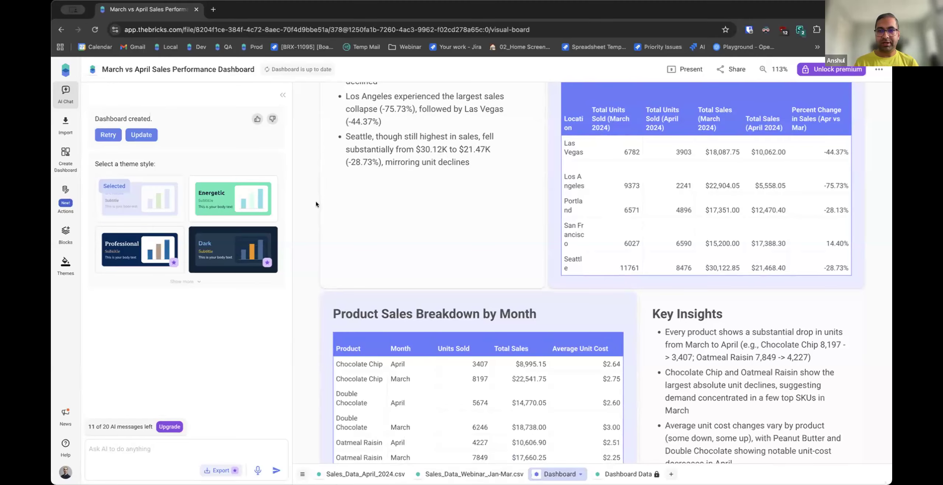
Step: Return to the file list, open Q1 Regional Cookie Sales Dashboard and bring up its Daily Units Sold Trend chart
{"action": "left_click", "coordinate": [56, 66]}
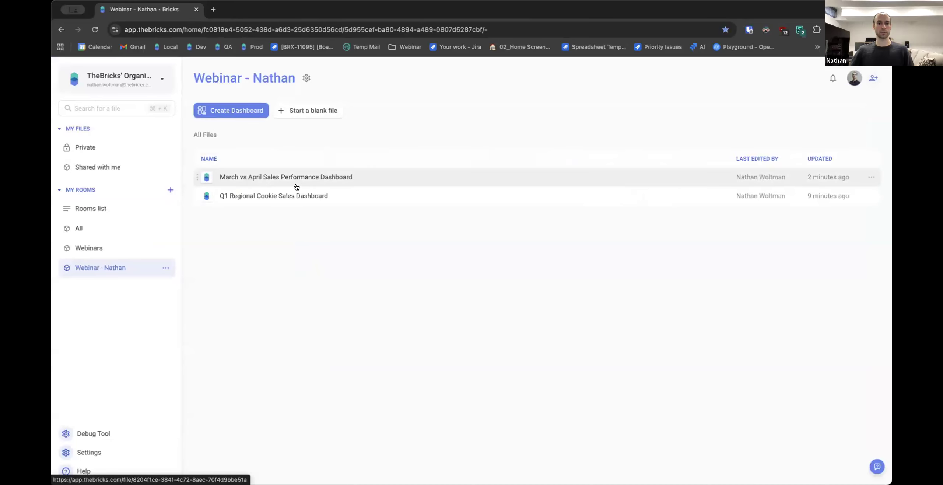
{"action": "left_click", "coordinate": [289, 195]}
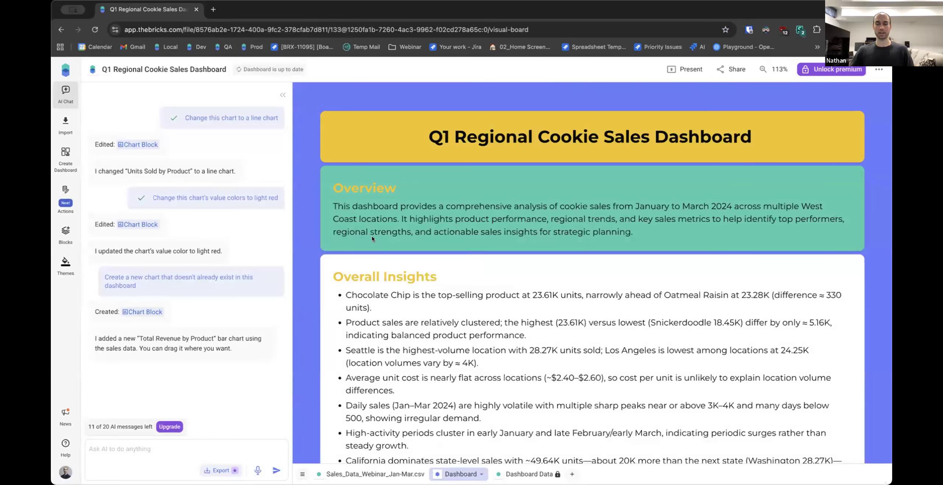
{"action": "scroll", "coordinate": [392, 308], "scroll_direction": "down", "scroll_amount": 20}
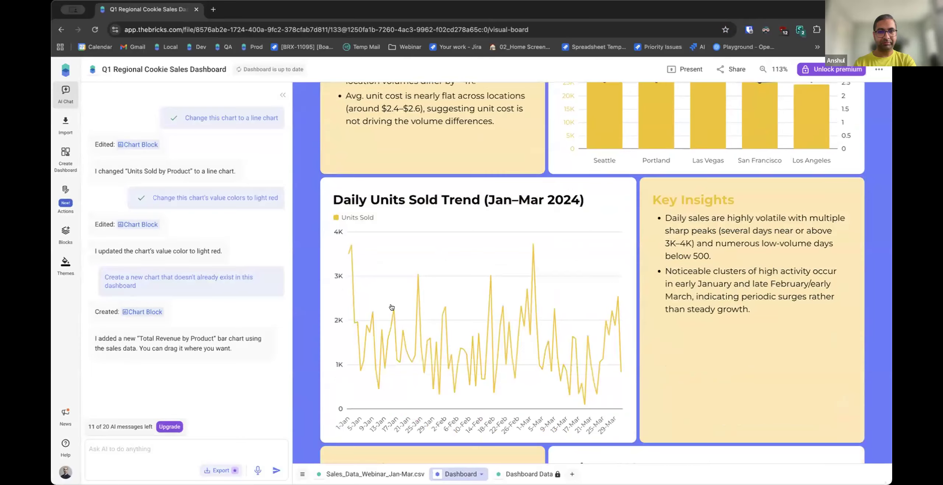
{"action": "scroll", "coordinate": [392, 306], "scroll_direction": "down", "scroll_amount": 3}
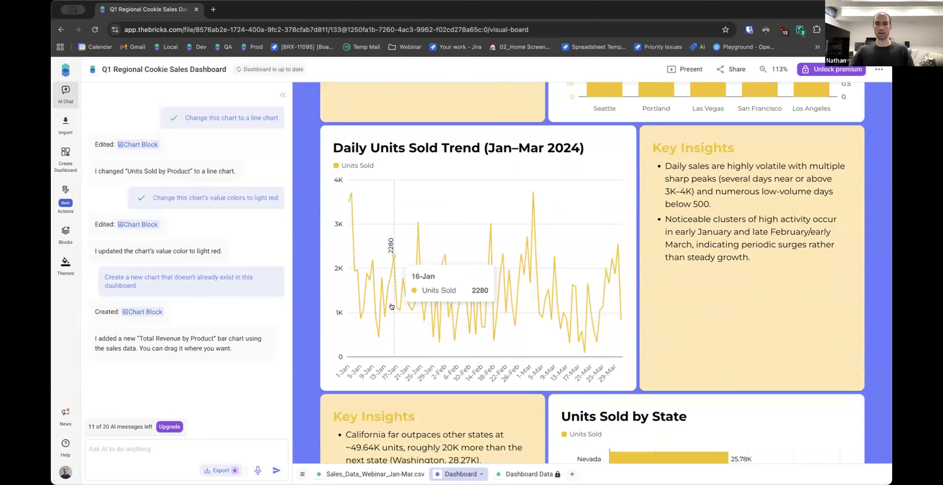
{"action": "scroll", "coordinate": [394, 307], "scroll_direction": "down", "scroll_amount": 1}
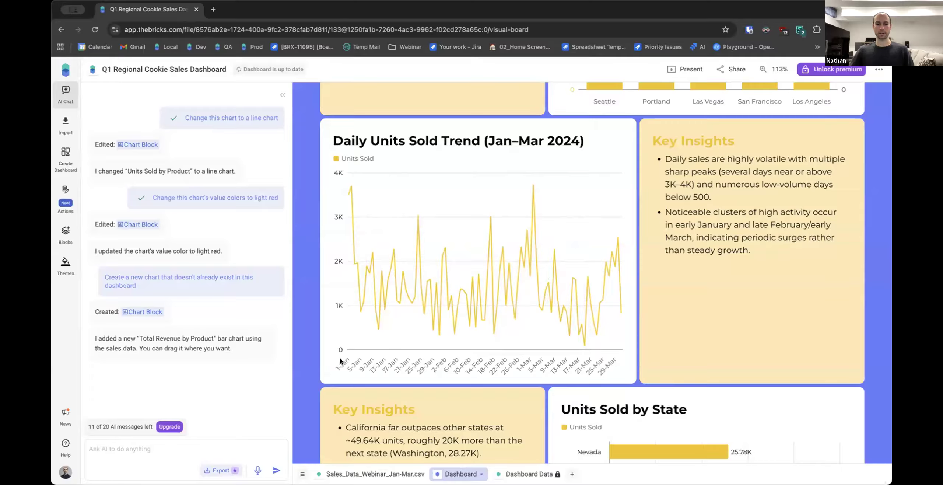
Step: Look at the Sales_Data_Webinar_Jan-Mar.csv source table and return to the dashboard's daily trend chart to compare the date range
{"action": "left_click", "coordinate": [353, 473]}
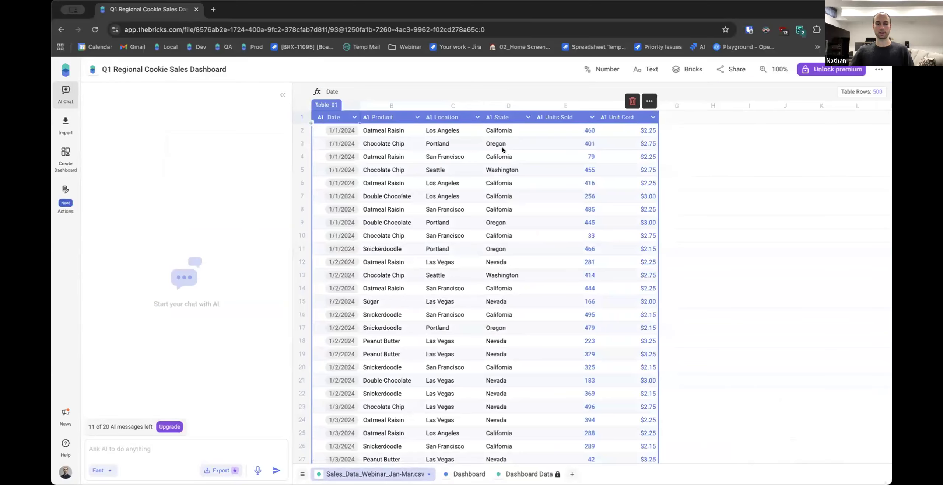
{"action": "left_click", "coordinate": [465, 473]}
{"action": "scroll", "coordinate": [548, 341], "scroll_direction": "down", "scroll_amount": 10}
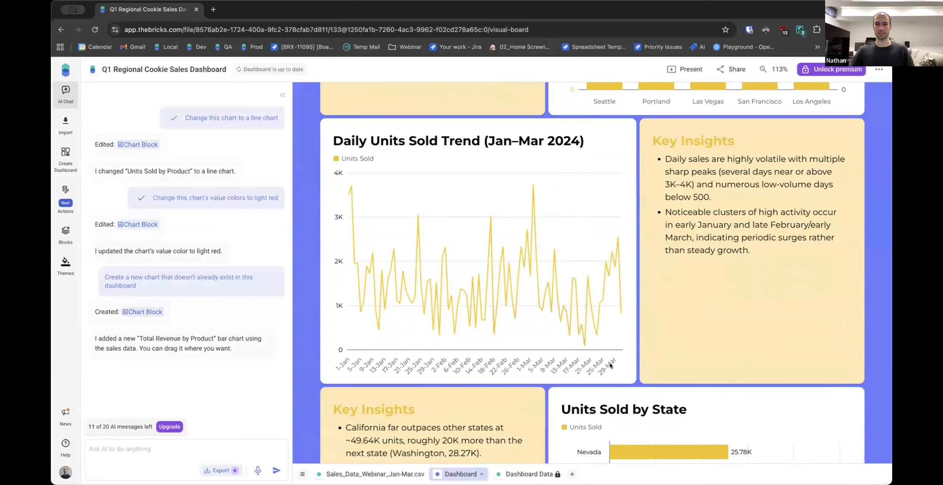
Step: Shrink the range of Table_01 in Sales_Data_Webinar_Jan-Mar.csv to end at row 343, the last 2/29/2024 entry, leaving out the March rows
{"action": "left_click", "coordinate": [391, 473]}
{"action": "scroll", "coordinate": [469, 412], "scroll_direction": "down", "scroll_amount": 5}
{"action": "scroll", "coordinate": [468, 412], "scroll_direction": "down", "scroll_amount": 20}
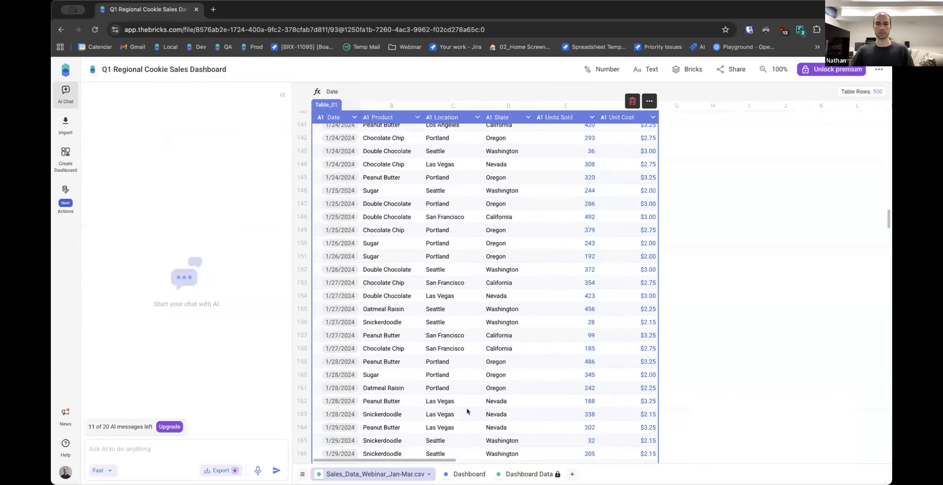
{"action": "scroll", "coordinate": [467, 410], "scroll_direction": "down", "scroll_amount": 5}
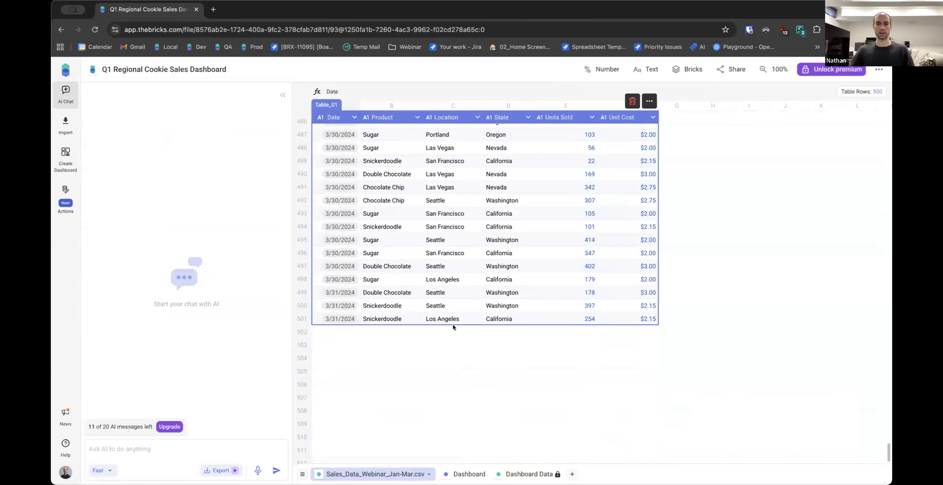
{"action": "left_click_drag", "start_coordinate": [452, 319], "coordinate": [463, 271]}
{"action": "scroll", "coordinate": [462, 271], "scroll_direction": "up", "scroll_amount": 5}
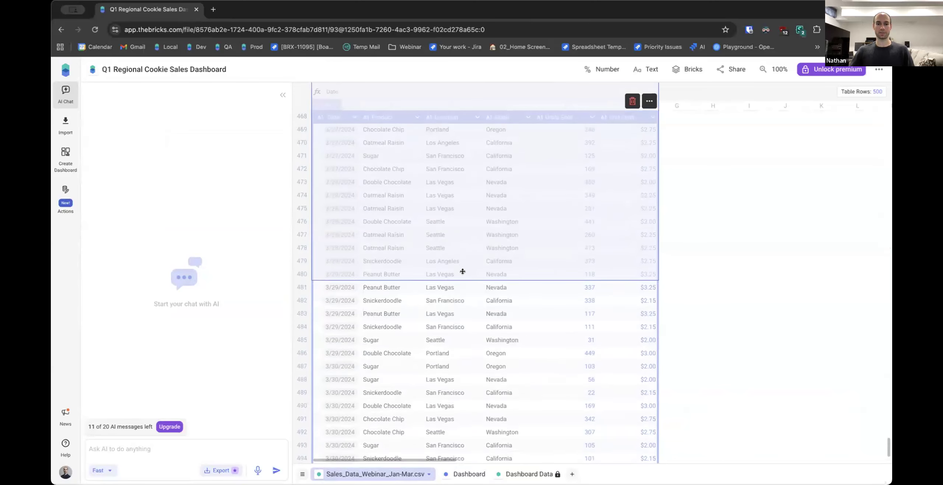
{"action": "scroll", "coordinate": [463, 271], "scroll_direction": "up", "scroll_amount": 5}
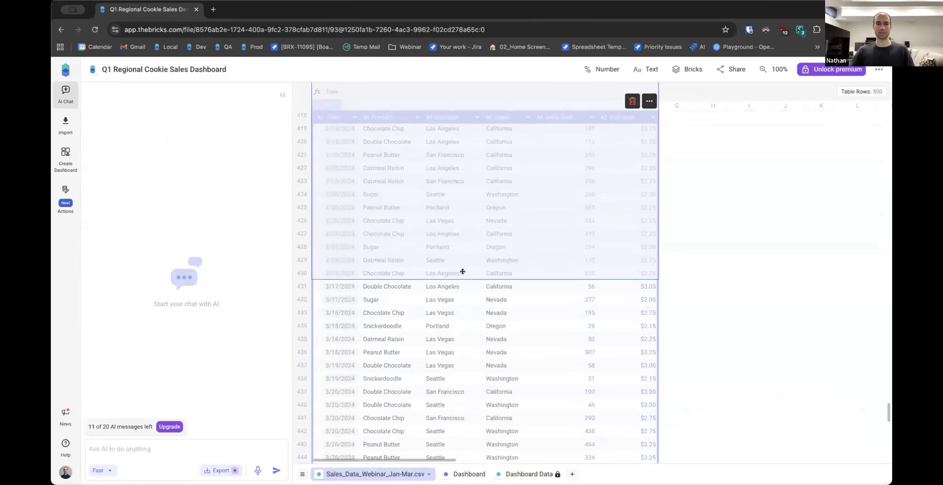
{"action": "scroll", "coordinate": [463, 271], "scroll_direction": "up", "scroll_amount": 3}
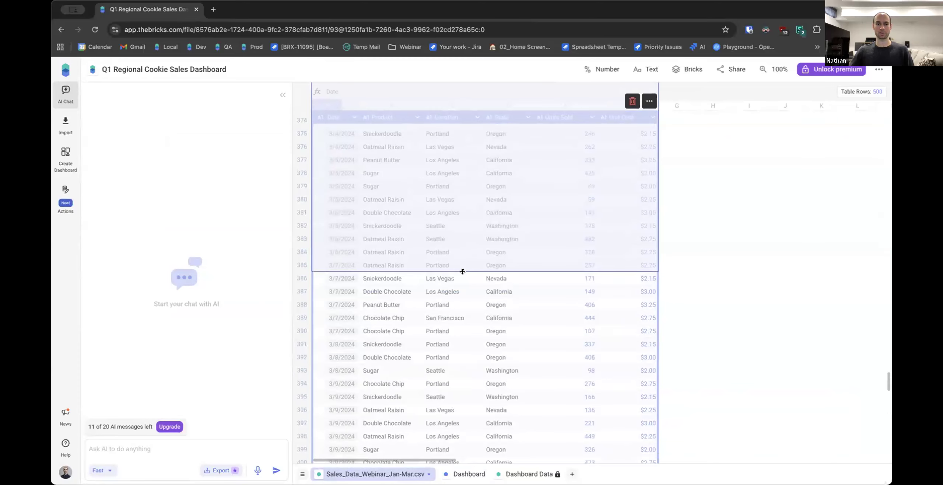
{"action": "scroll", "coordinate": [462, 266], "scroll_direction": "up", "scroll_amount": 2}
{"action": "left_click_drag", "start_coordinate": [462, 266], "coordinate": [454, 168]}
{"action": "scroll", "coordinate": [460, 186], "scroll_direction": "up", "scroll_amount": 1}
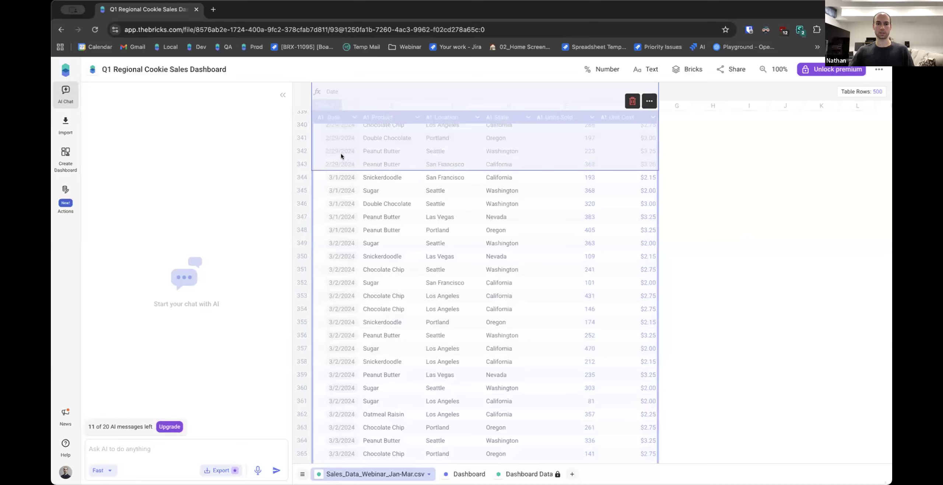
{"action": "scroll", "coordinate": [343, 177], "scroll_direction": "up", "scroll_amount": 1}
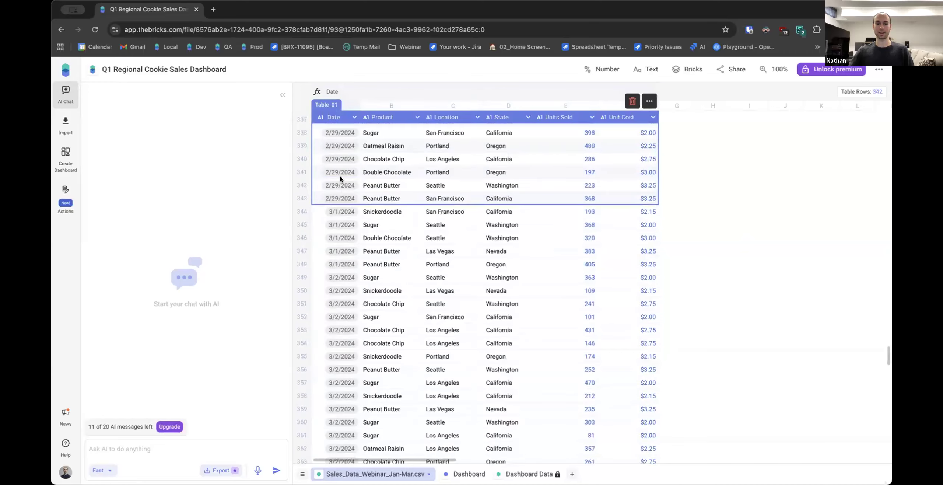
Step: Check how the dashboard's daily trend, product and location charts, metric cards and insights reflect the shortened source table
{"action": "left_click", "coordinate": [464, 475]}
{"action": "scroll", "coordinate": [473, 272], "scroll_direction": "down", "scroll_amount": 10}
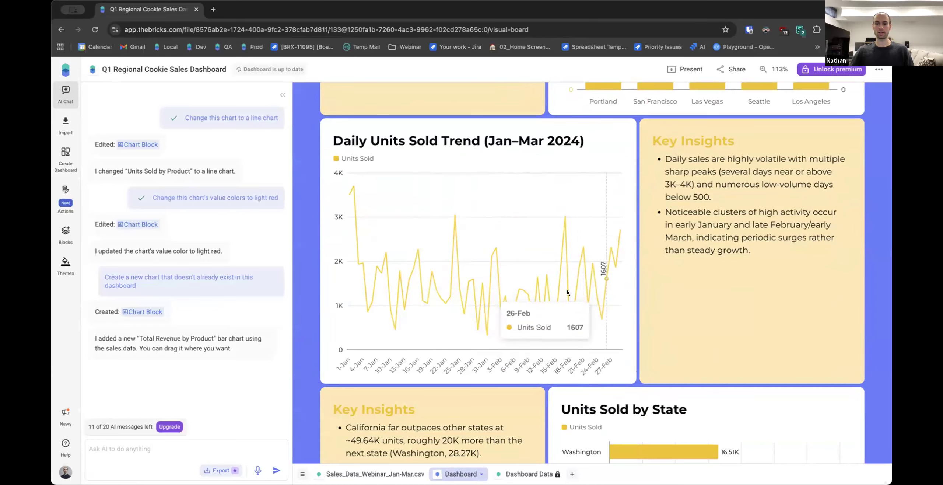
{"action": "scroll", "coordinate": [568, 291], "scroll_direction": "up", "scroll_amount": 5}
{"action": "scroll", "coordinate": [602, 298], "scroll_direction": "up", "scroll_amount": 2}
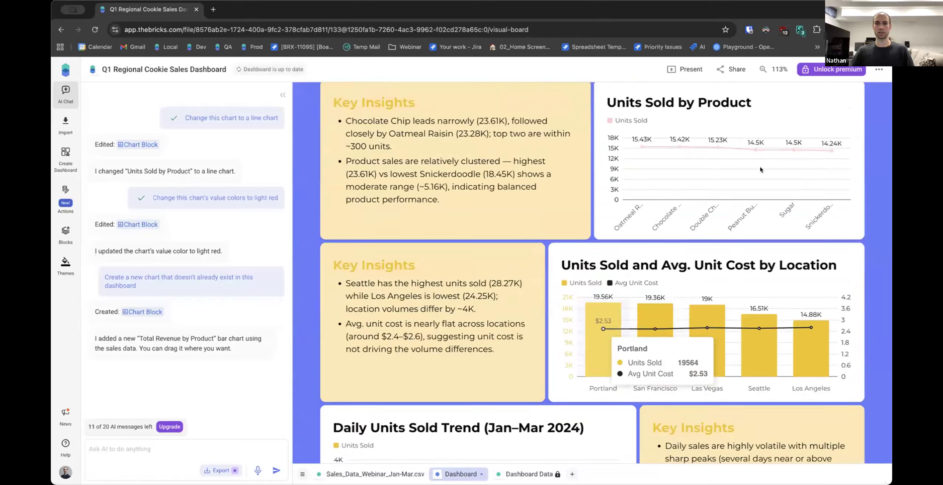
{"action": "scroll", "coordinate": [625, 328], "scroll_direction": "up", "scroll_amount": 7}
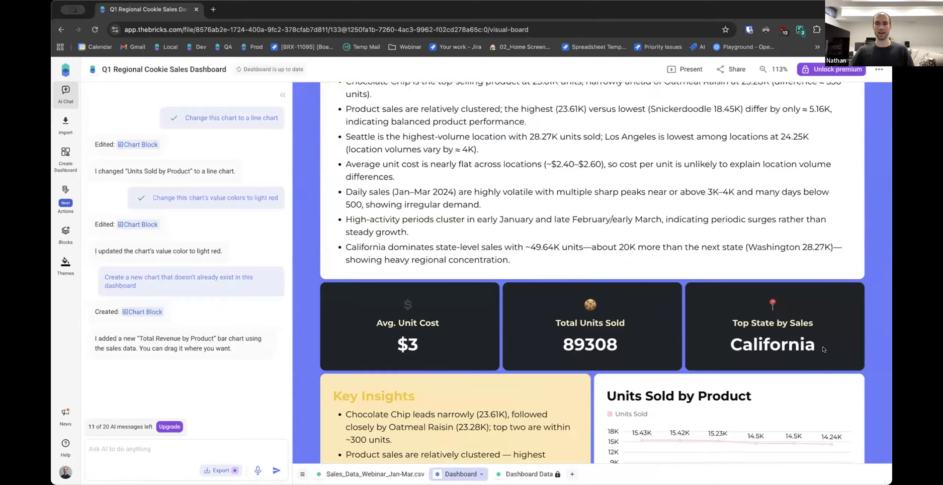
{"action": "scroll", "coordinate": [430, 370], "scroll_direction": "down", "scroll_amount": 5}
{"action": "scroll", "coordinate": [436, 369], "scroll_direction": "down", "scroll_amount": 9}
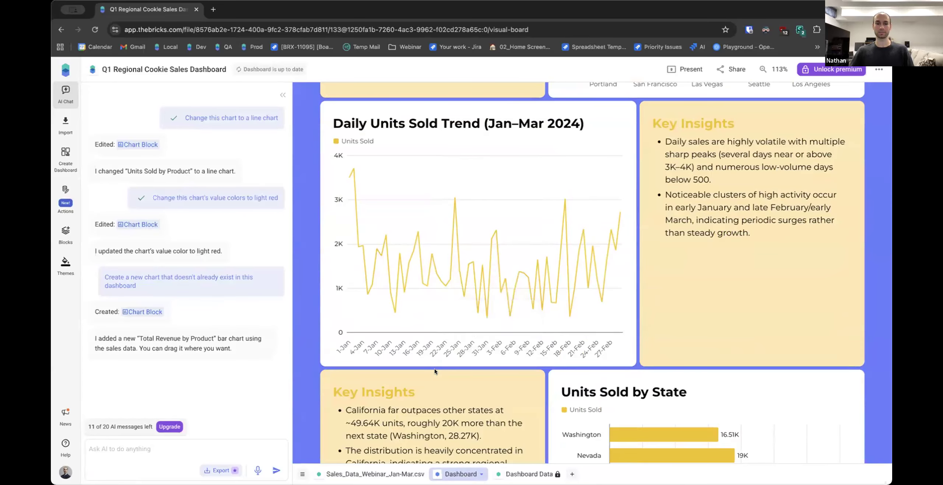
Step: Restore the March rows to the range of Table_01 and check the dashboard's daily trend chart
{"action": "left_click", "coordinate": [360, 474]}
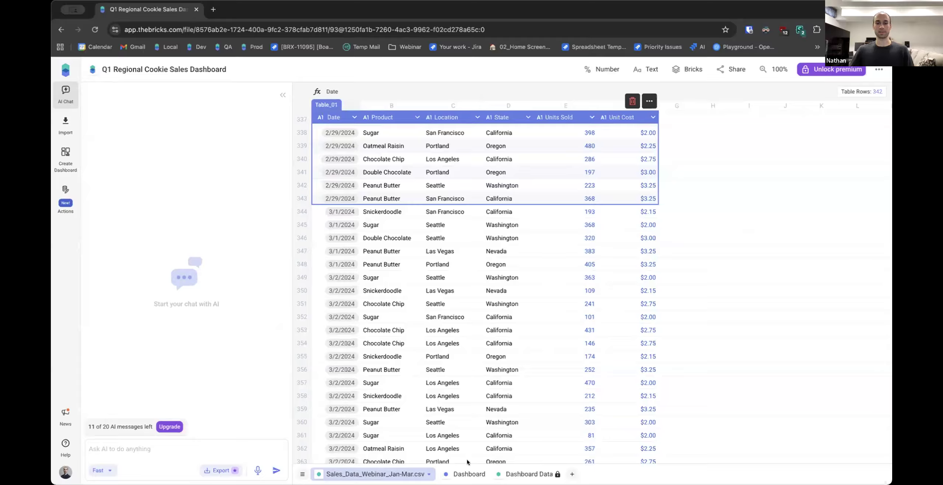
{"action": "left_click", "coordinate": [669, 264]}
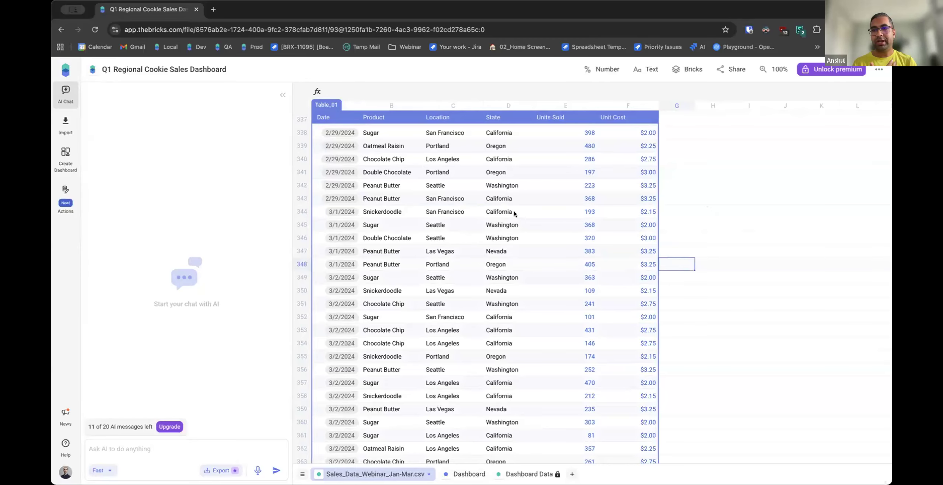
{"action": "left_click", "coordinate": [463, 473]}
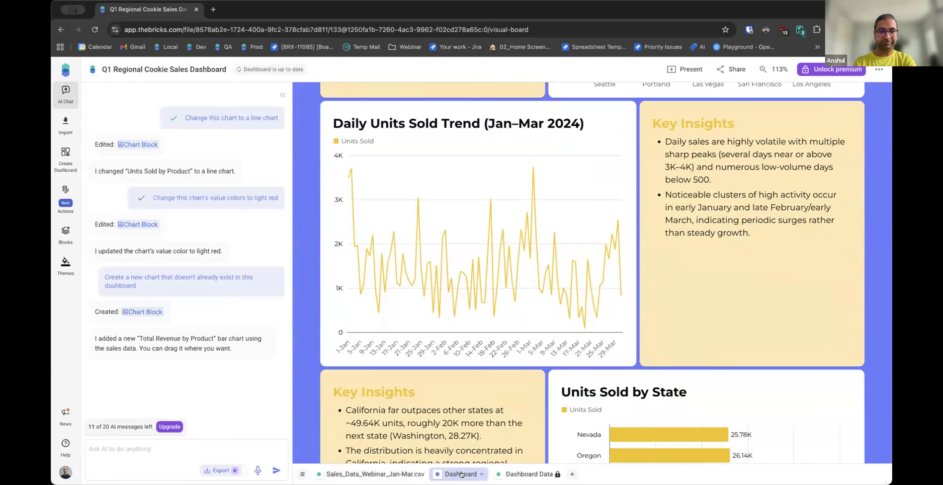
Step: Append the April sales rows from a new file to Table_01 in Sales_Data_Webinar_Jan-Mar.csv with the Add to table action
{"action": "left_click", "coordinate": [356, 474]}
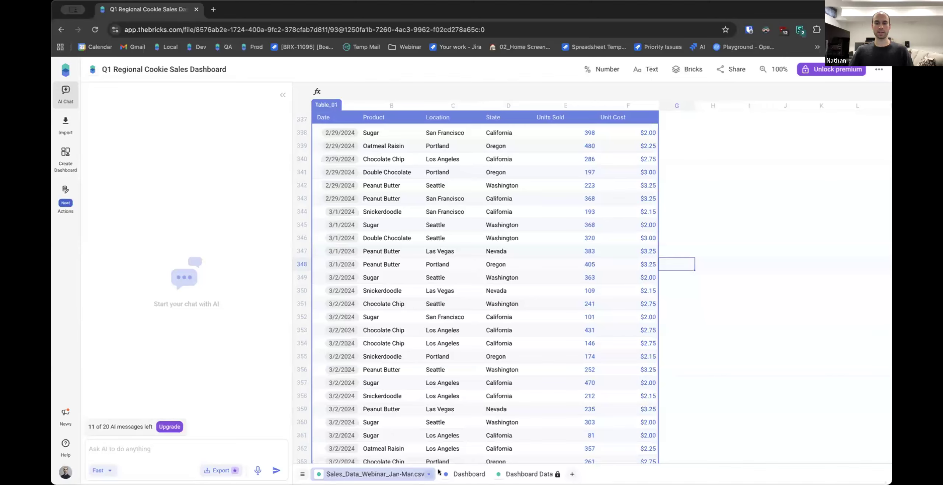
{"action": "scroll", "coordinate": [529, 355], "scroll_direction": "down", "scroll_amount": 1}
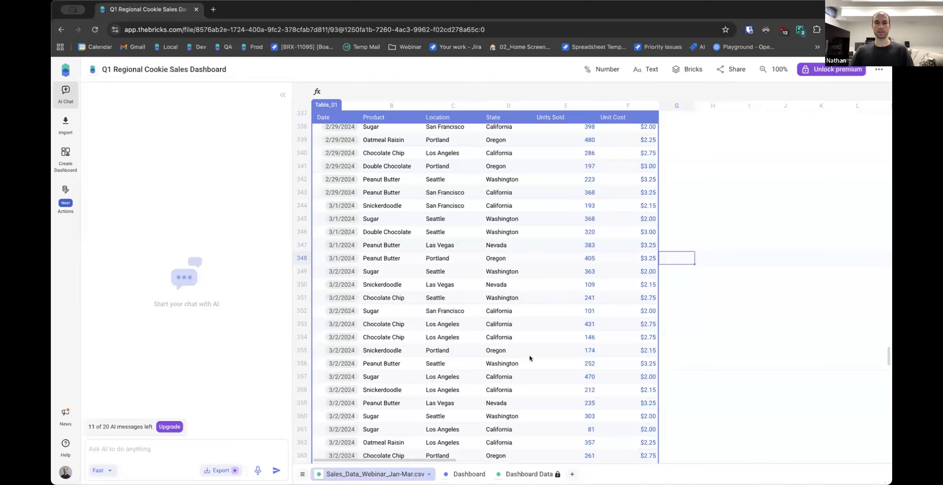
{"action": "scroll", "coordinate": [529, 358], "scroll_direction": "down", "scroll_amount": 1}
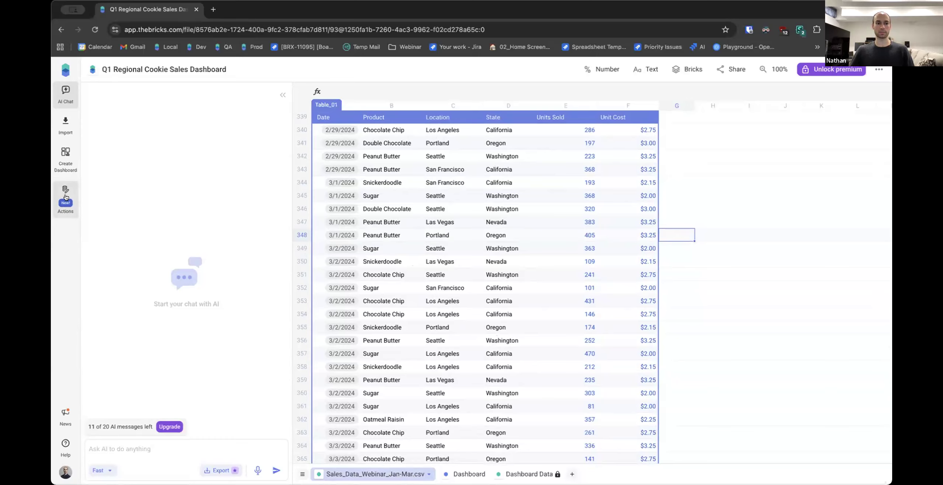
{"action": "left_click", "coordinate": [66, 197]}
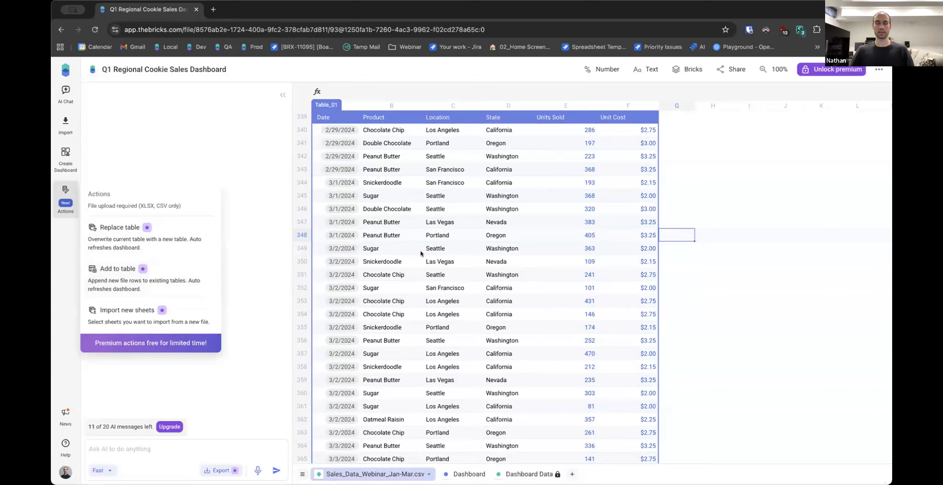
{"action": "left_click", "coordinate": [131, 279]}
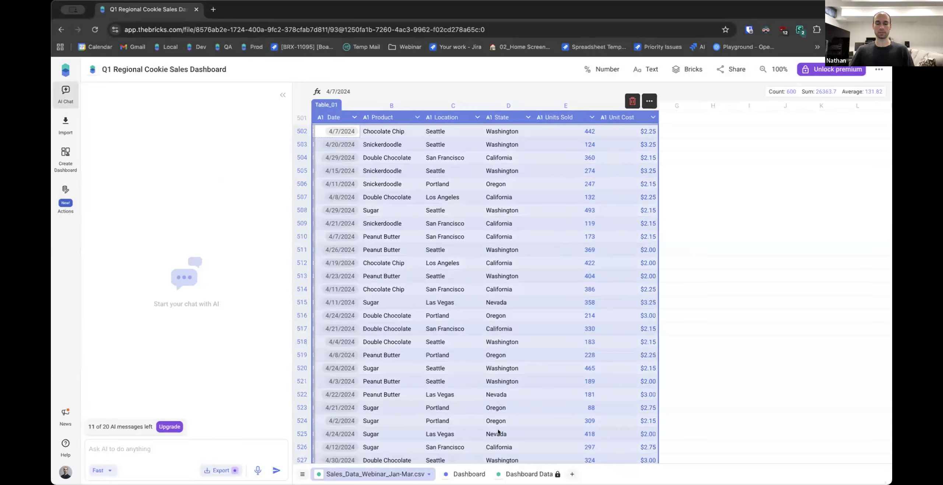
Step: Return to the dashboard and run Refresh Insights to match its insights to the extended source data
{"action": "left_click", "coordinate": [467, 468]}
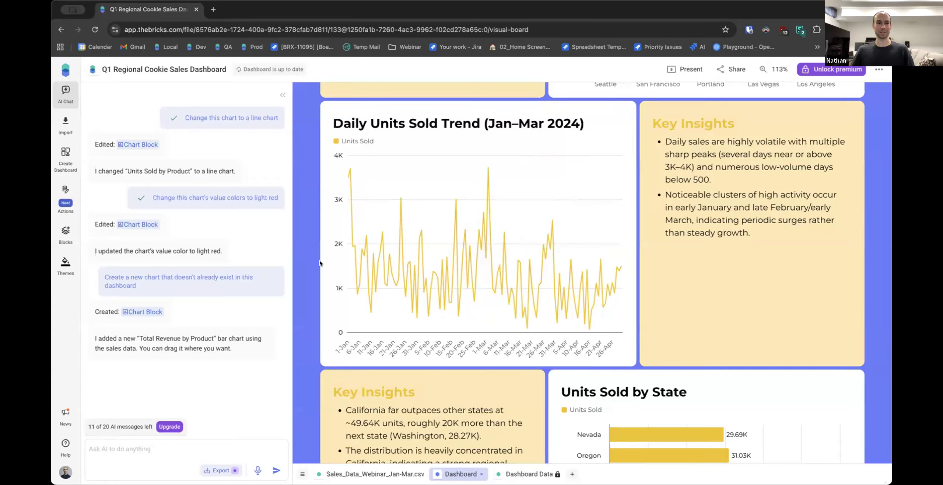
{"action": "left_click", "coordinate": [65, 195]}
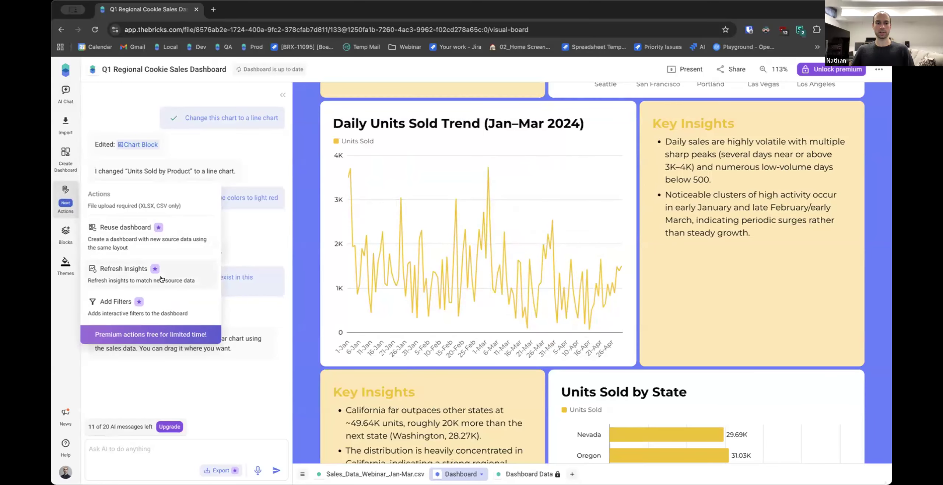
{"action": "left_click", "coordinate": [125, 277]}
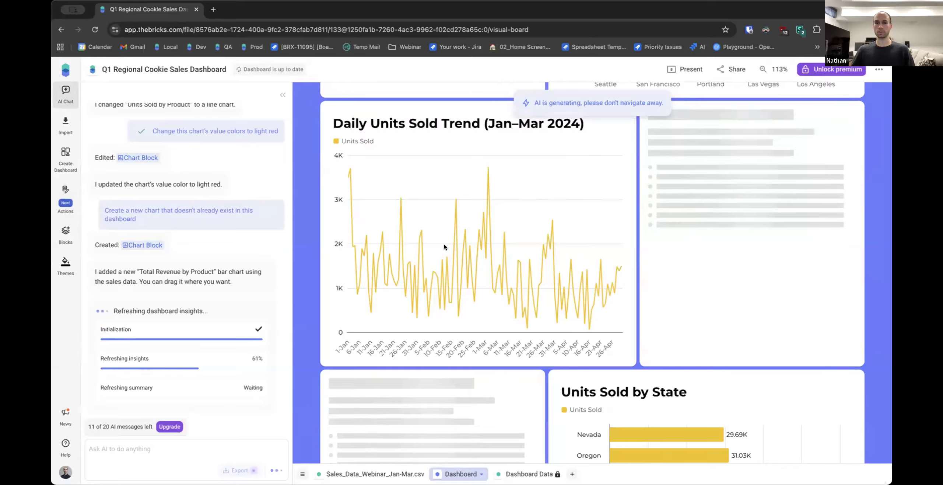
Step: Look over the metric cards, charts, Key Insights blocks and Overall Insights summary while the dashboard's insights refresh
{"action": "scroll", "coordinate": [456, 260], "scroll_direction": "up", "scroll_amount": 10}
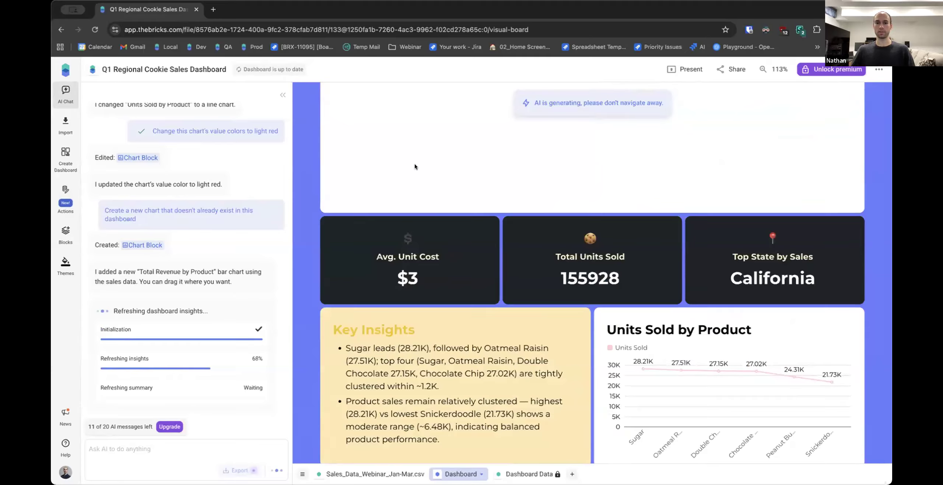
{"action": "scroll", "coordinate": [412, 166], "scroll_direction": "up", "scroll_amount": 4}
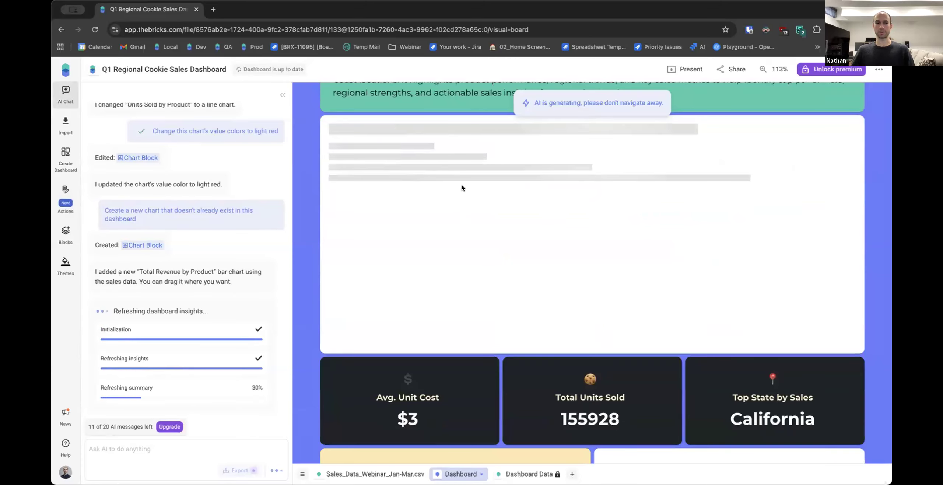
{"action": "scroll", "coordinate": [459, 189], "scroll_direction": "down", "scroll_amount": 7}
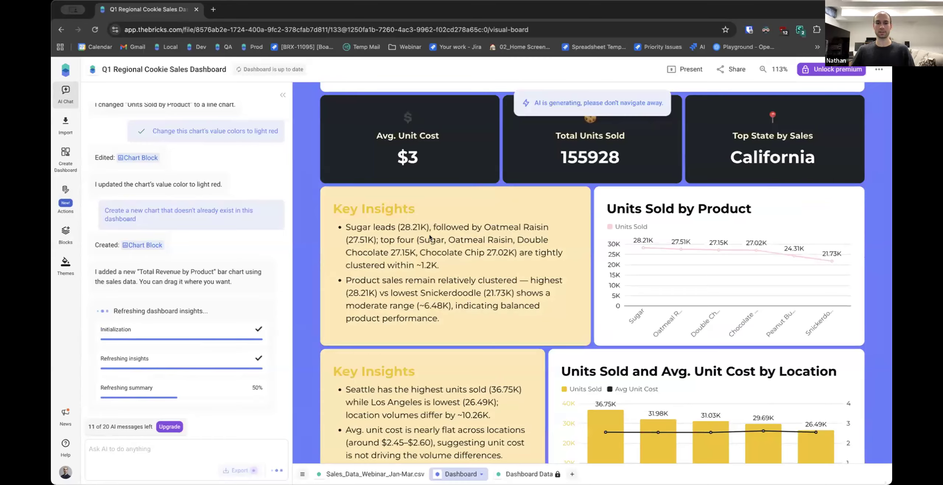
{"action": "scroll", "coordinate": [497, 199], "scroll_direction": "up", "scroll_amount": 4}
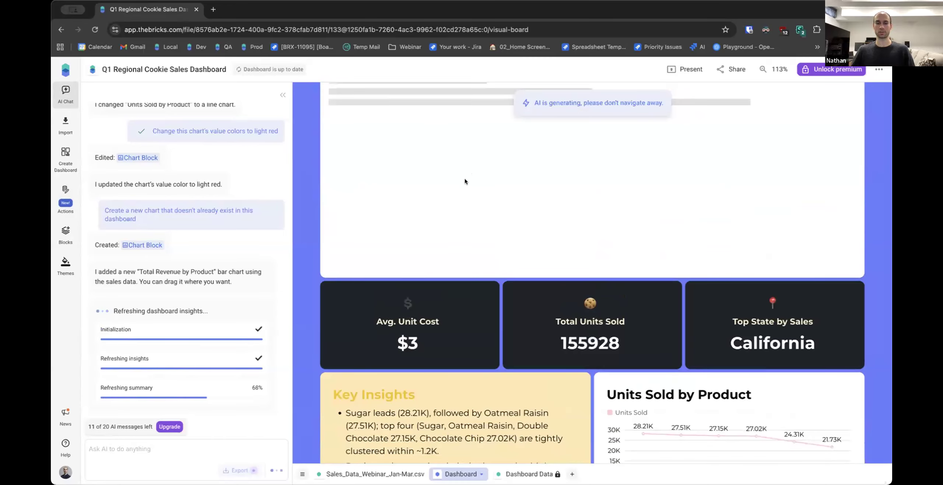
{"action": "scroll", "coordinate": [464, 181], "scroll_direction": "down", "scroll_amount": 20}
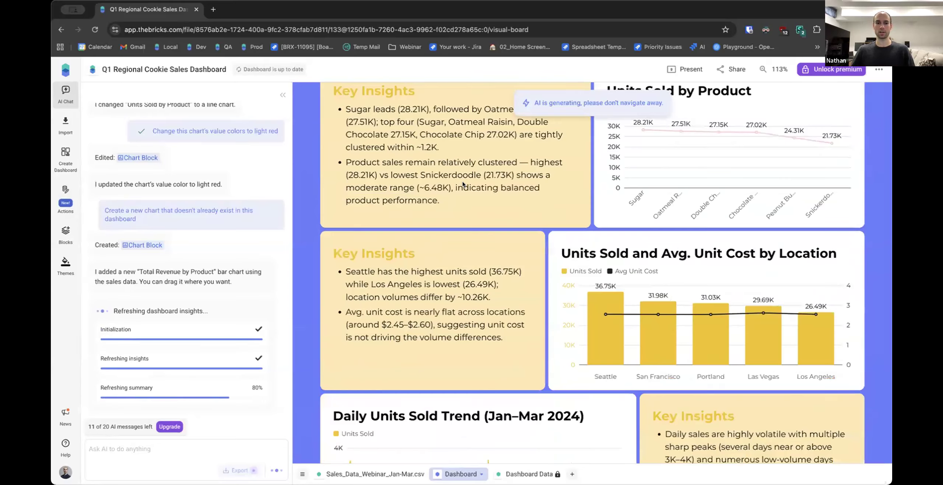
{"action": "scroll", "coordinate": [718, 266], "scroll_direction": "down", "scroll_amount": 4}
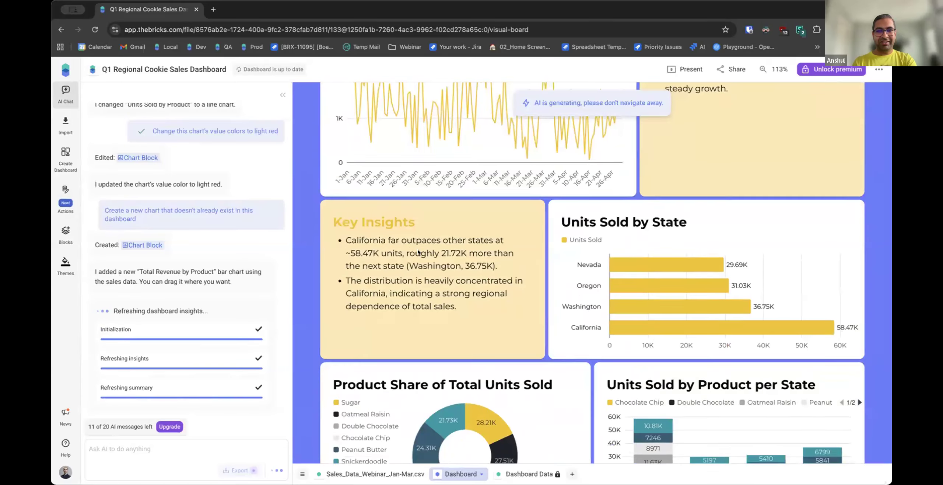
{"action": "scroll", "coordinate": [447, 286], "scroll_direction": "up", "scroll_amount": 5}
{"action": "scroll", "coordinate": [447, 286], "scroll_direction": "up", "scroll_amount": 2}
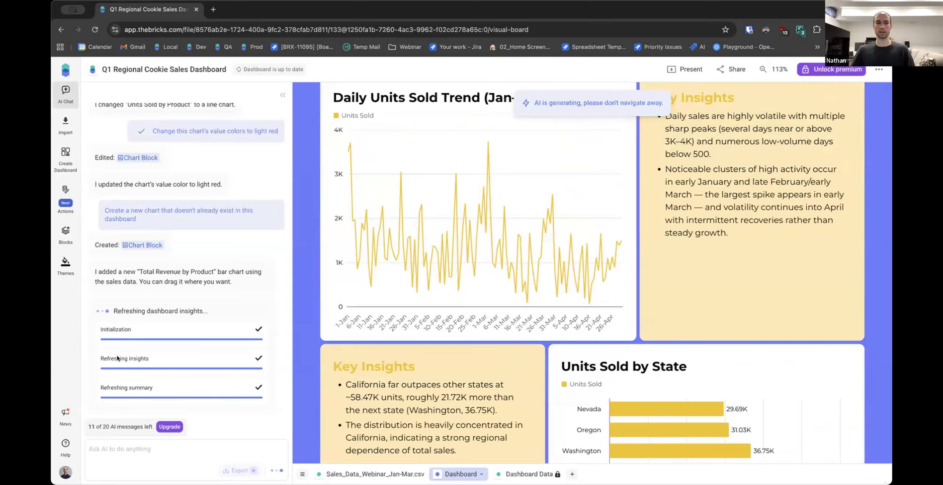
{"action": "scroll", "coordinate": [340, 326], "scroll_direction": "up", "scroll_amount": 20}
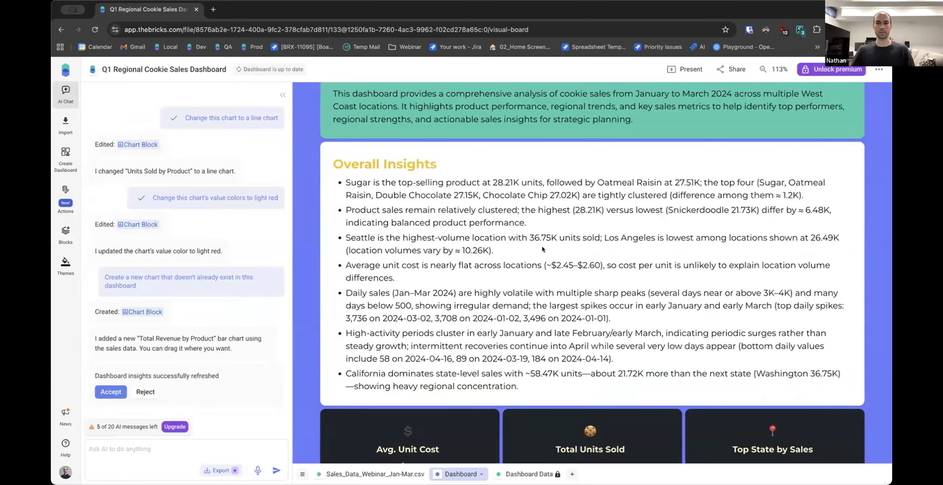
Step: Examine the refreshed Key Insights beside the charts, highlighting the word "April" in the daily trend insight and then clearing the selection
{"action": "scroll", "coordinate": [472, 277], "scroll_direction": "down", "scroll_amount": 10}
{"action": "scroll", "coordinate": [472, 277], "scroll_direction": "down", "scroll_amount": 6}
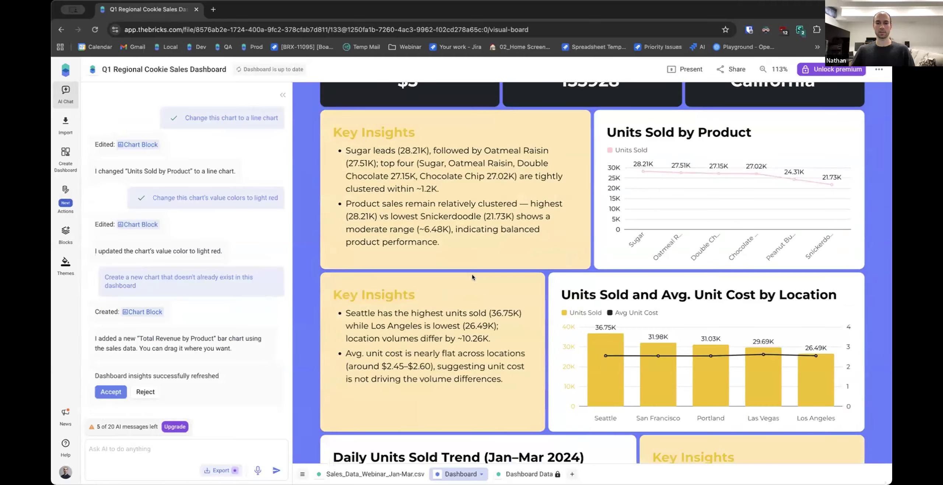
{"action": "scroll", "coordinate": [473, 277], "scroll_direction": "down", "scroll_amount": 2}
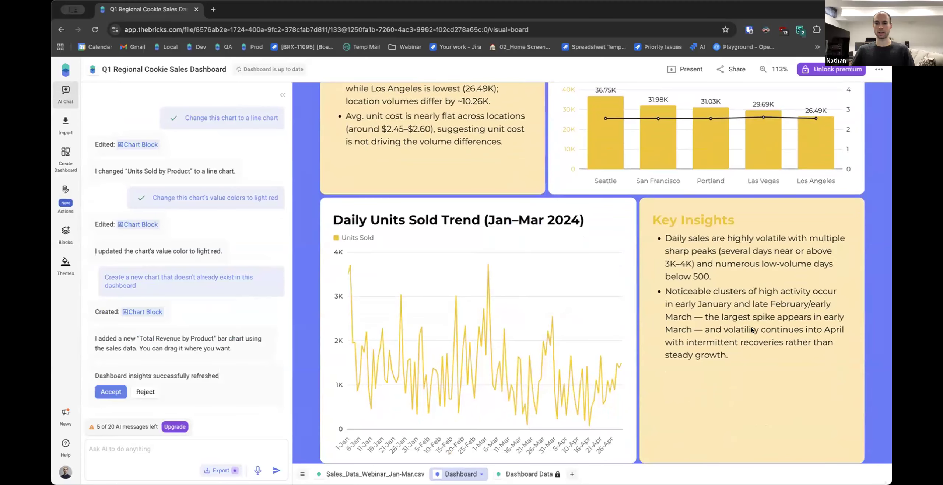
{"action": "left_click", "coordinate": [728, 329]}
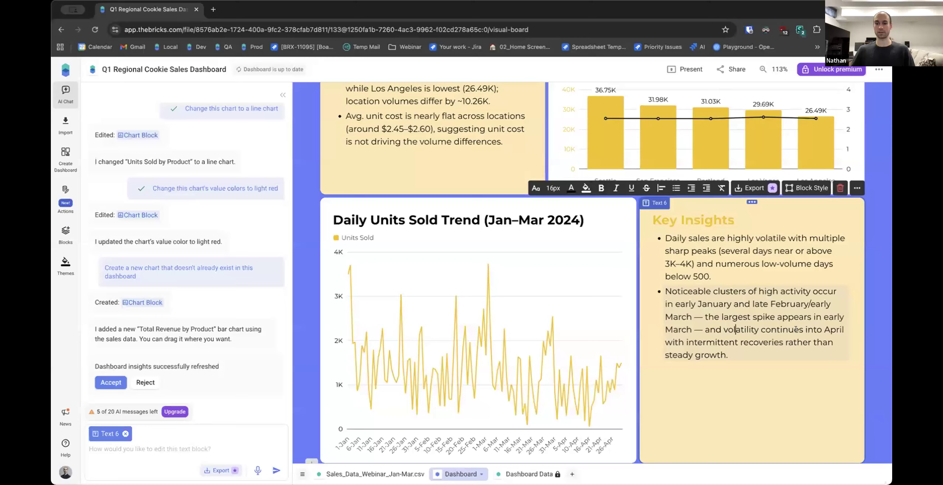
{"action": "double_click", "coordinate": [835, 328]}
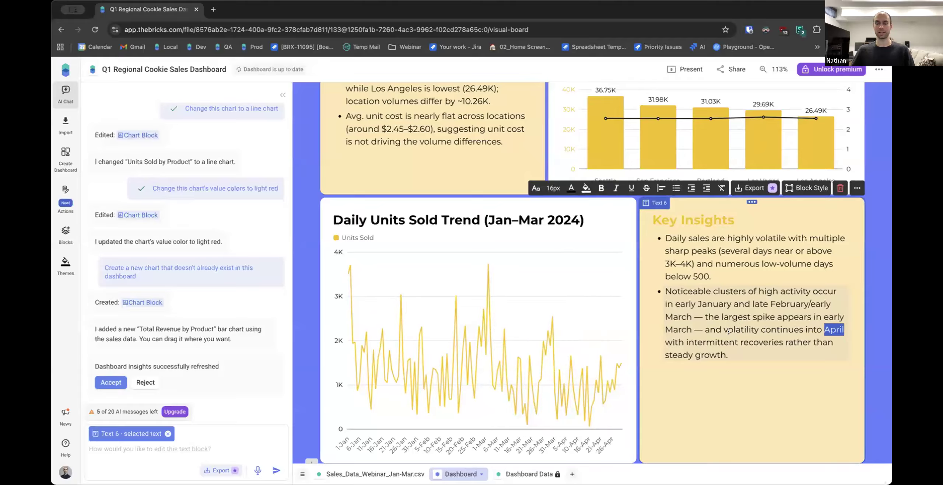
{"action": "left_click", "coordinate": [752, 357]}
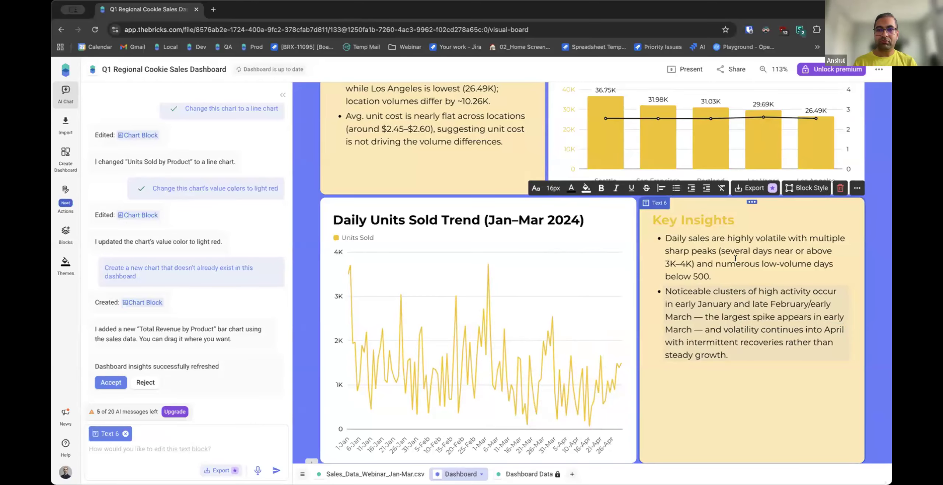
{"action": "left_click", "coordinate": [125, 434]}
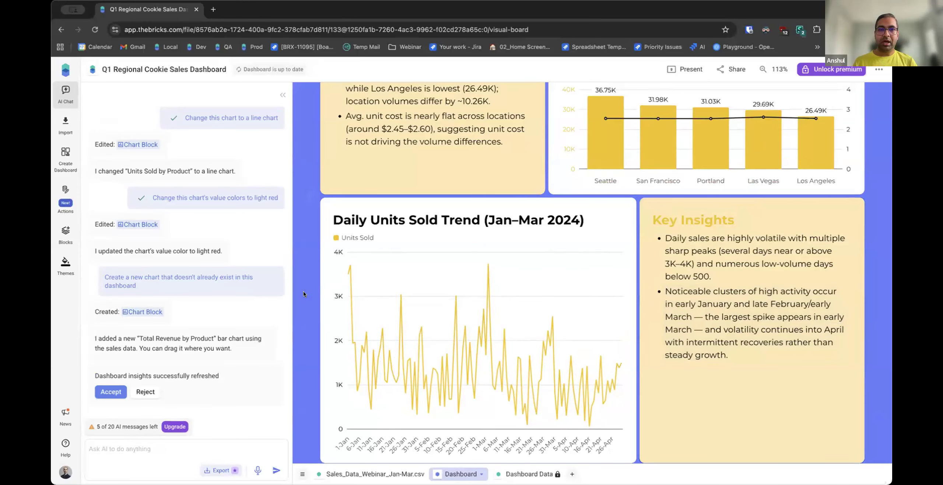
{"action": "scroll", "coordinate": [303, 293], "scroll_direction": "up", "scroll_amount": 5}
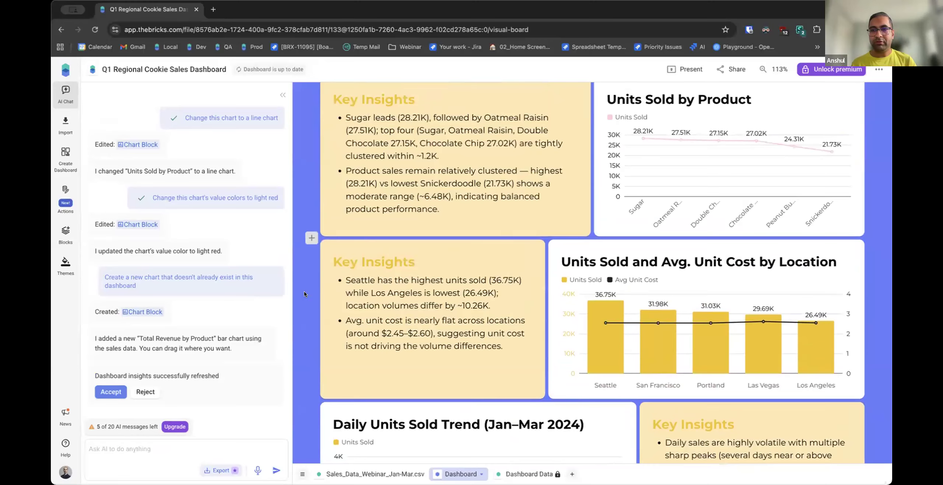